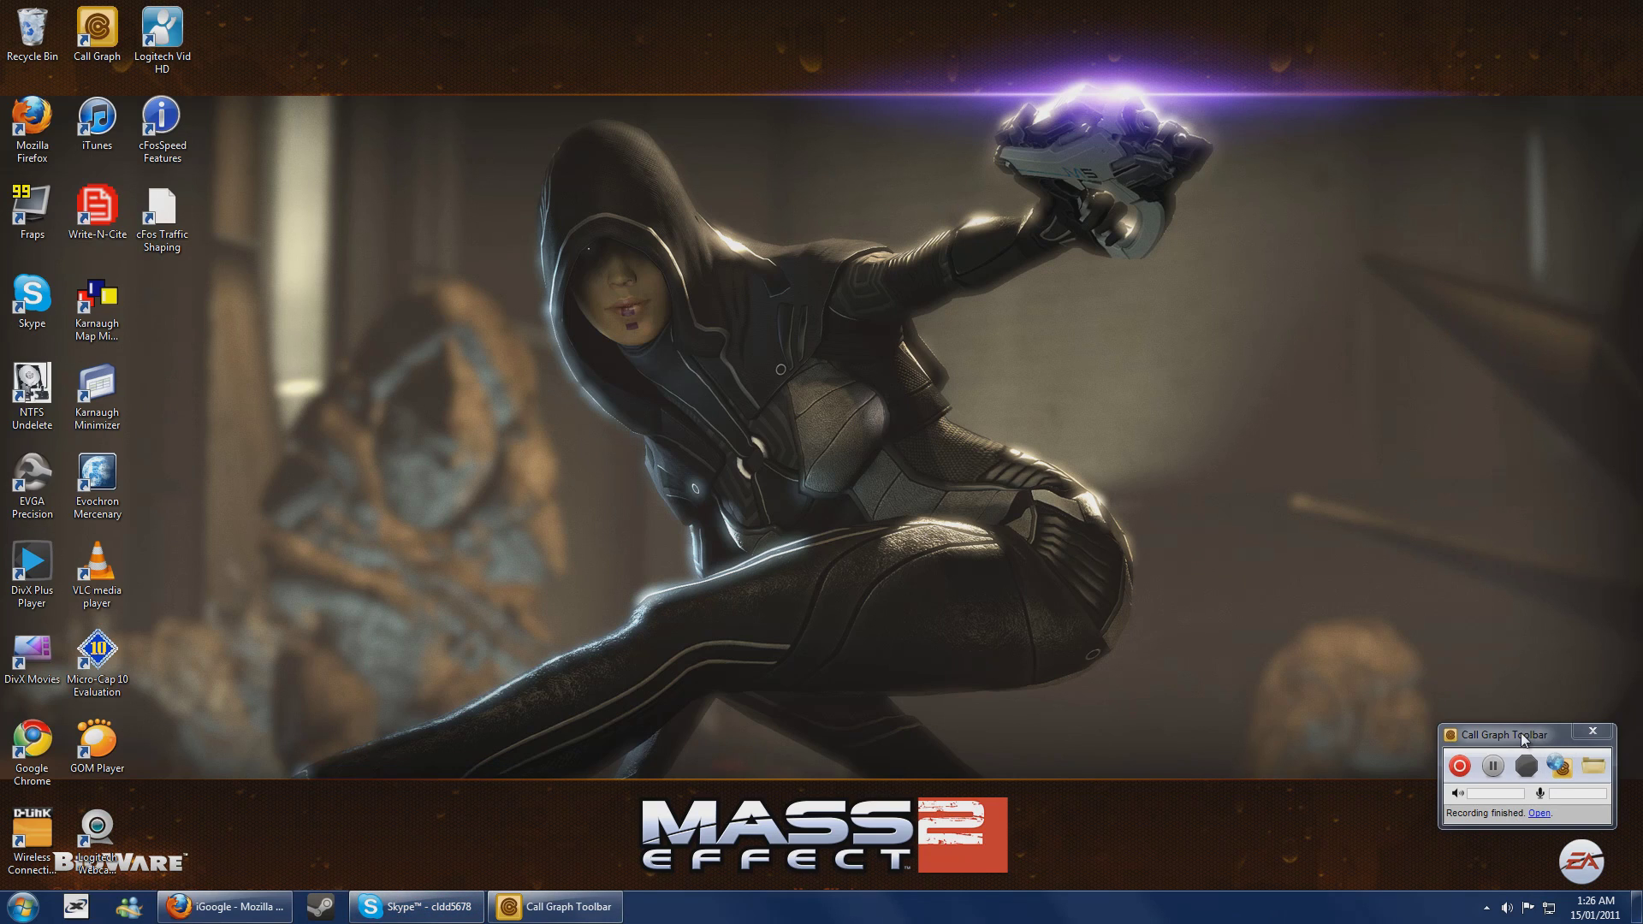
- Move the recording toolbar out of the way and bring Firefox back up
left_click_drag(1523, 737, 1245, 661)
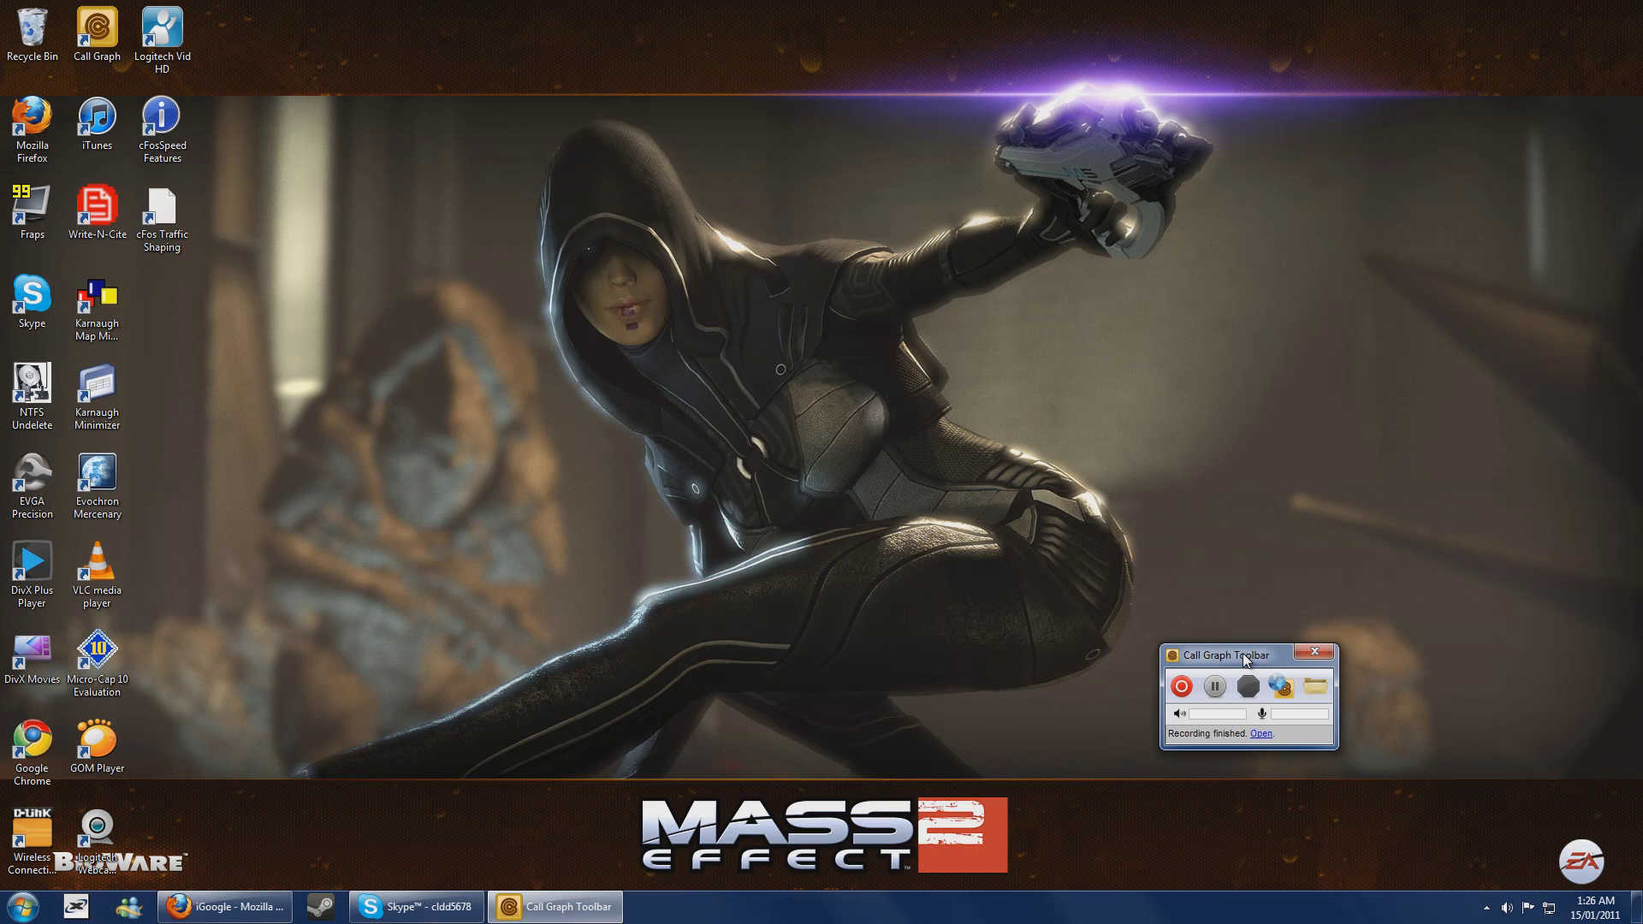
mouse_move(1246, 659)
left_mouse_down()
mouse_move(1526, 816)
mouse_move(1525, 791)
left_mouse_up()
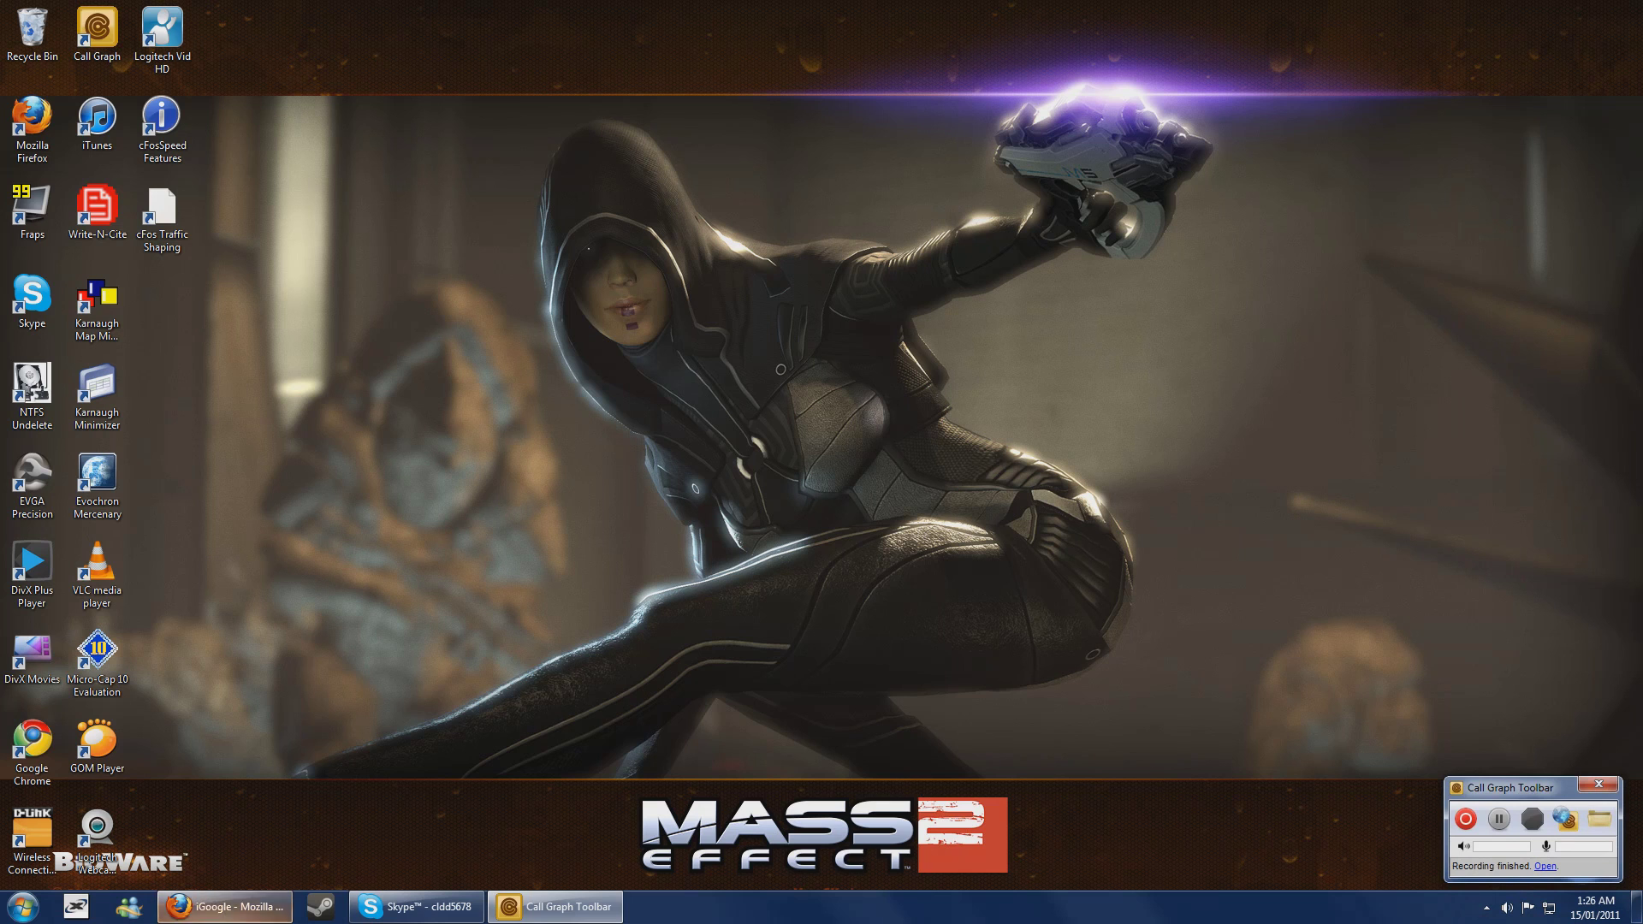
left_click(225, 907)
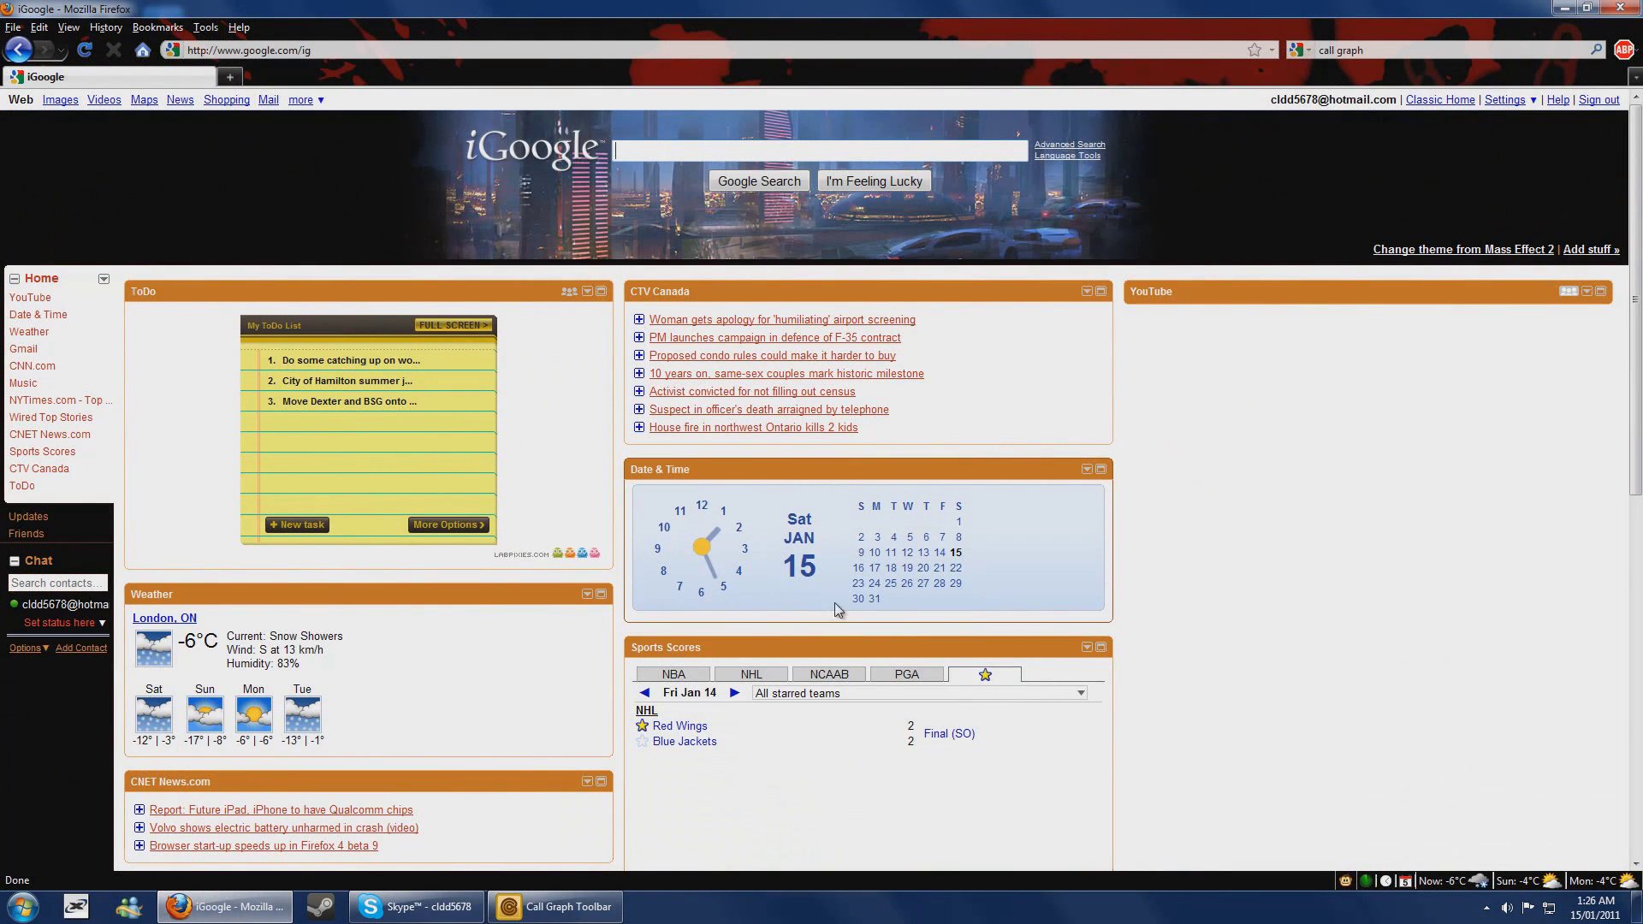
- Search Google for 'call graph' and open the Call Graph site from the results
left_click(1407, 49)
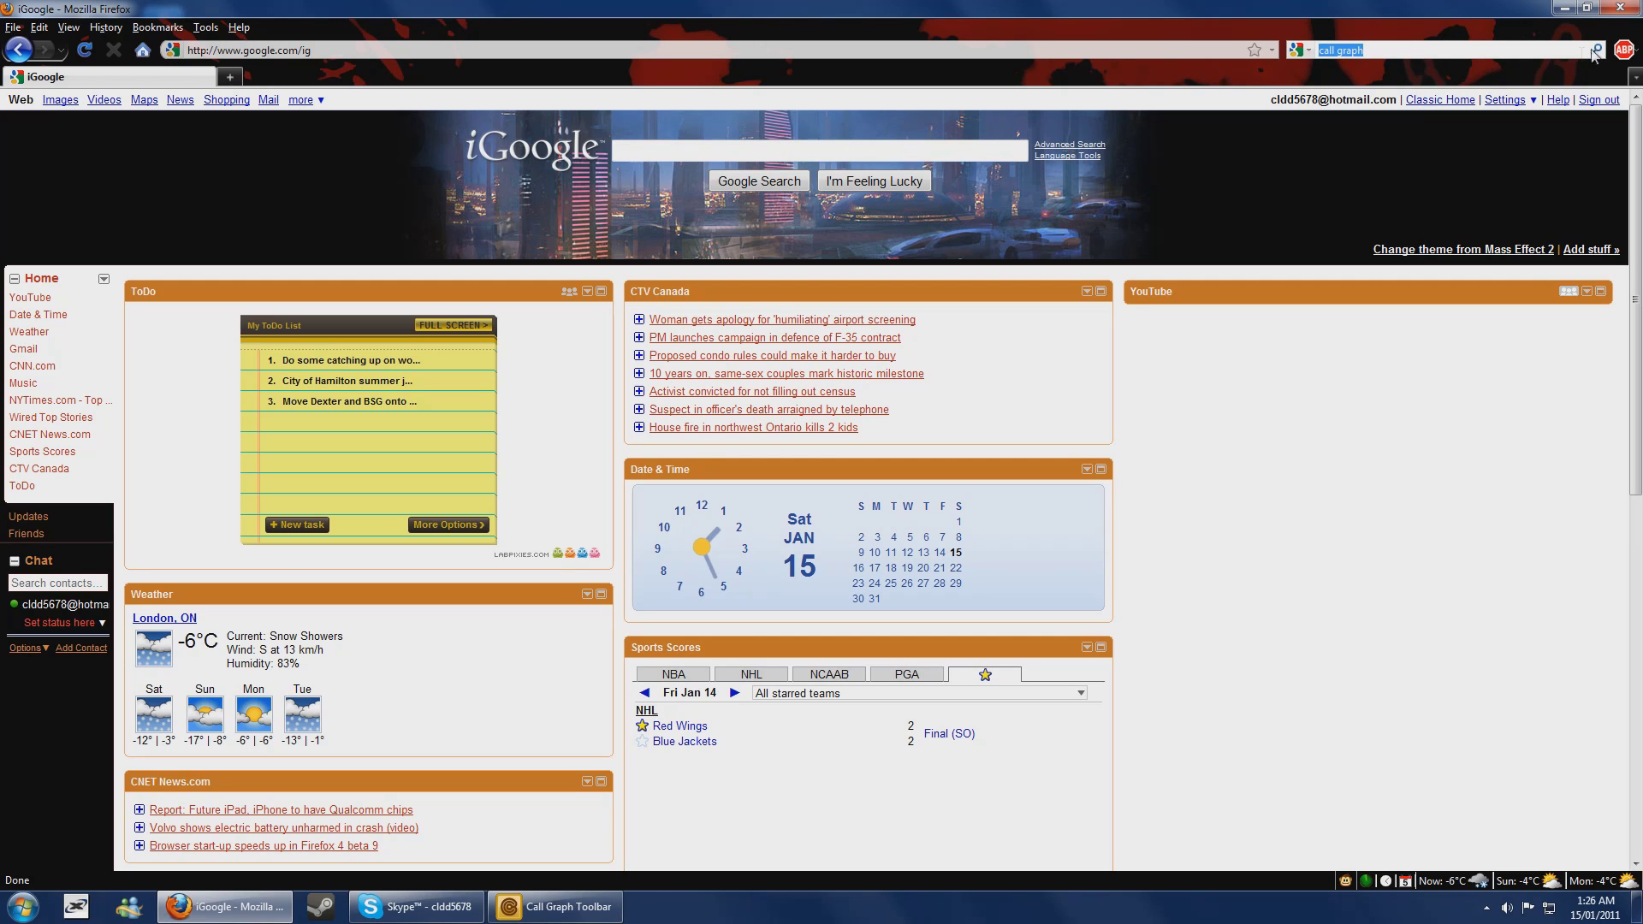
left_click(1597, 51)
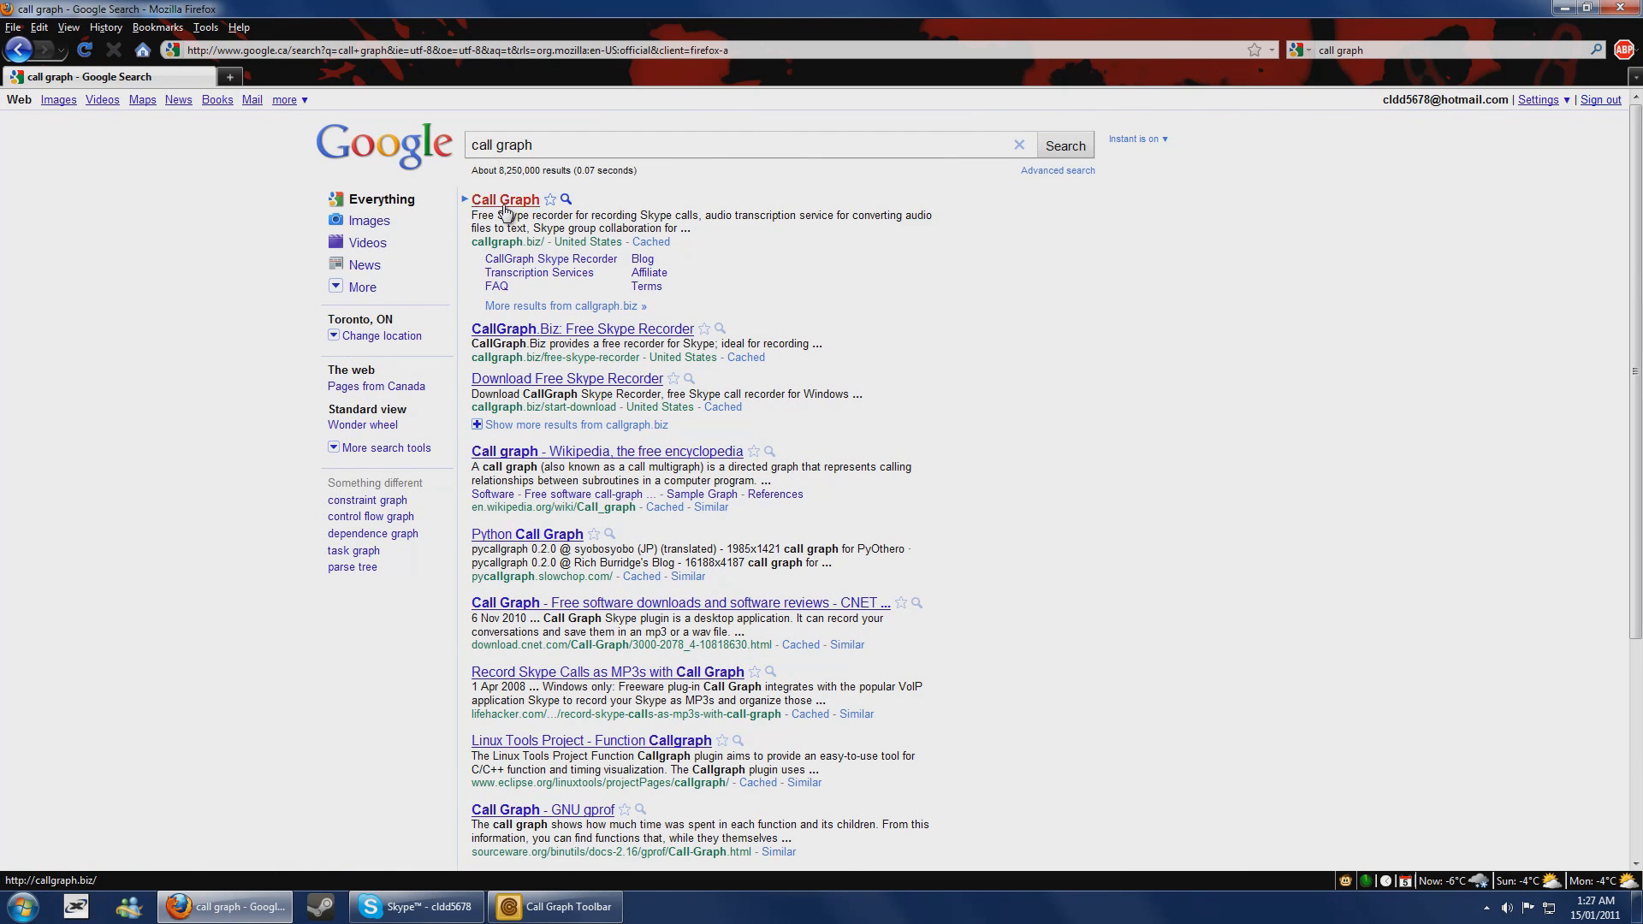
left_click(504, 205)
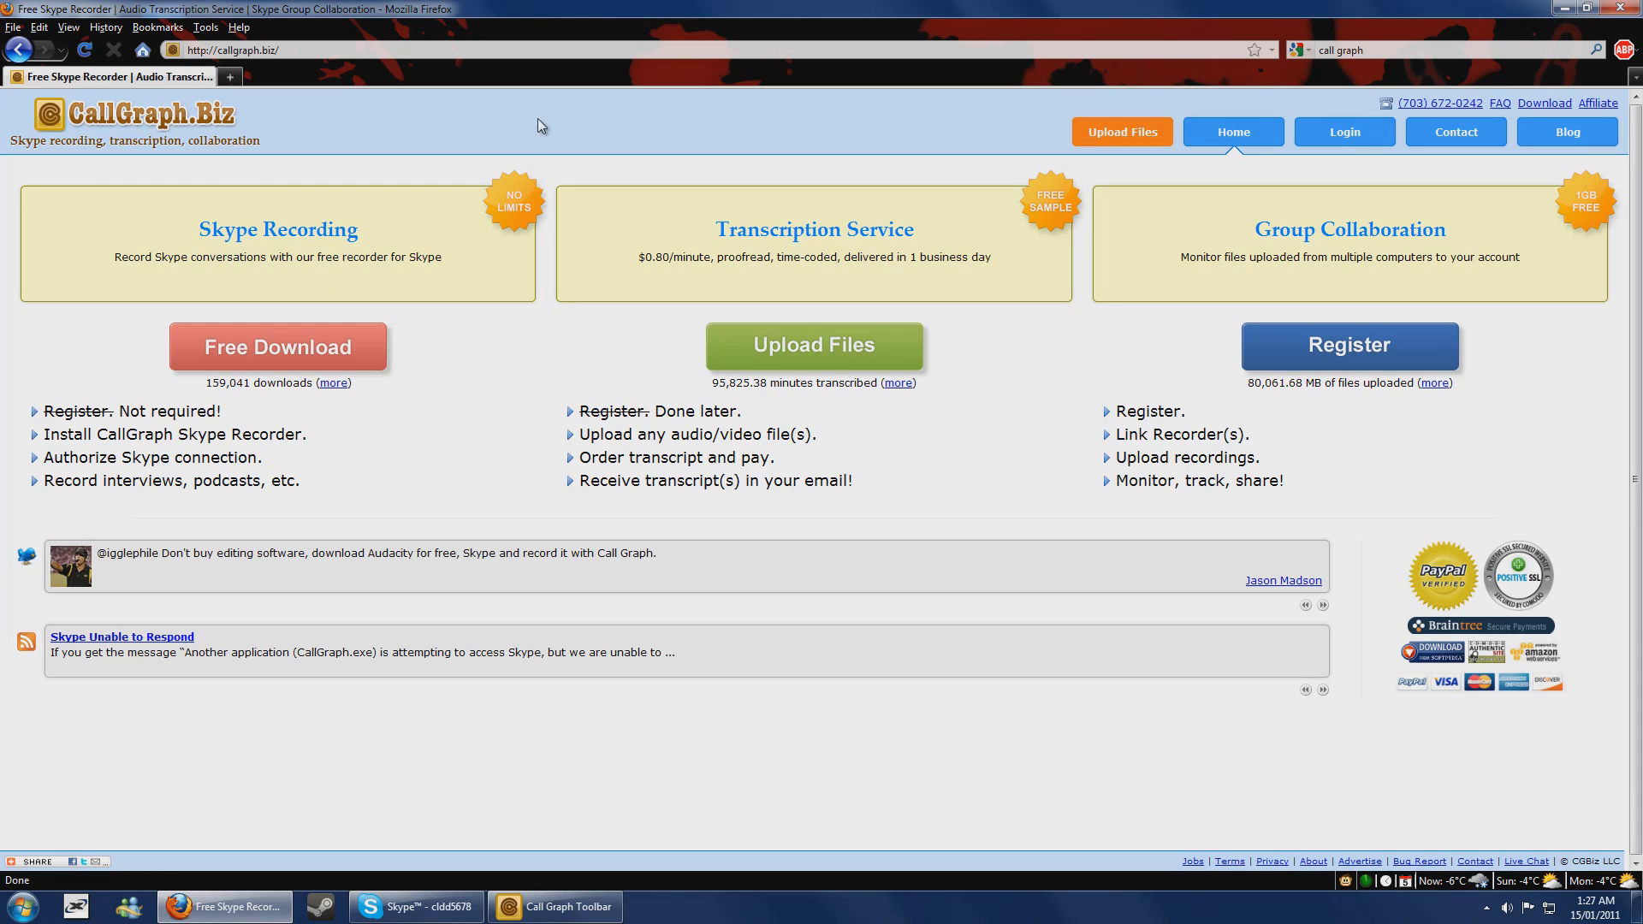
- Minimize Firefox to reveal the desktop and the CallGraph recording toolbar
left_click(1564, 8)
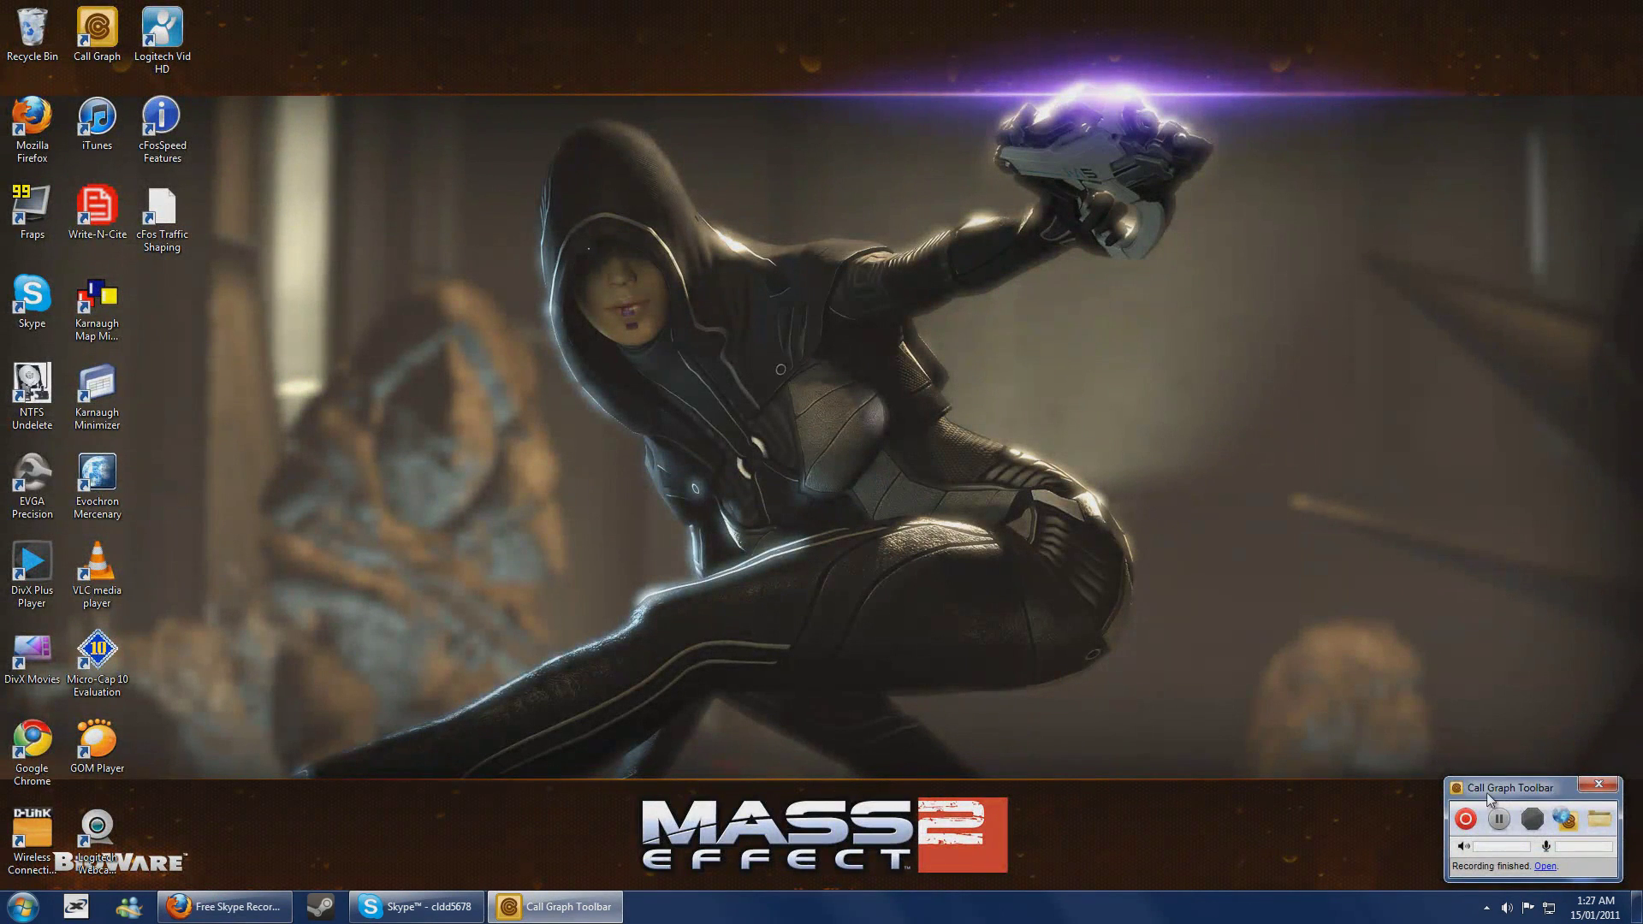
- Move the Call Graph toolbar aside and restore Skype from the taskbar
mouse_move(1552, 790)
left_mouse_down()
mouse_move(1467, 705)
mouse_move(1467, 529)
mouse_move(1477, 744)
left_mouse_up()
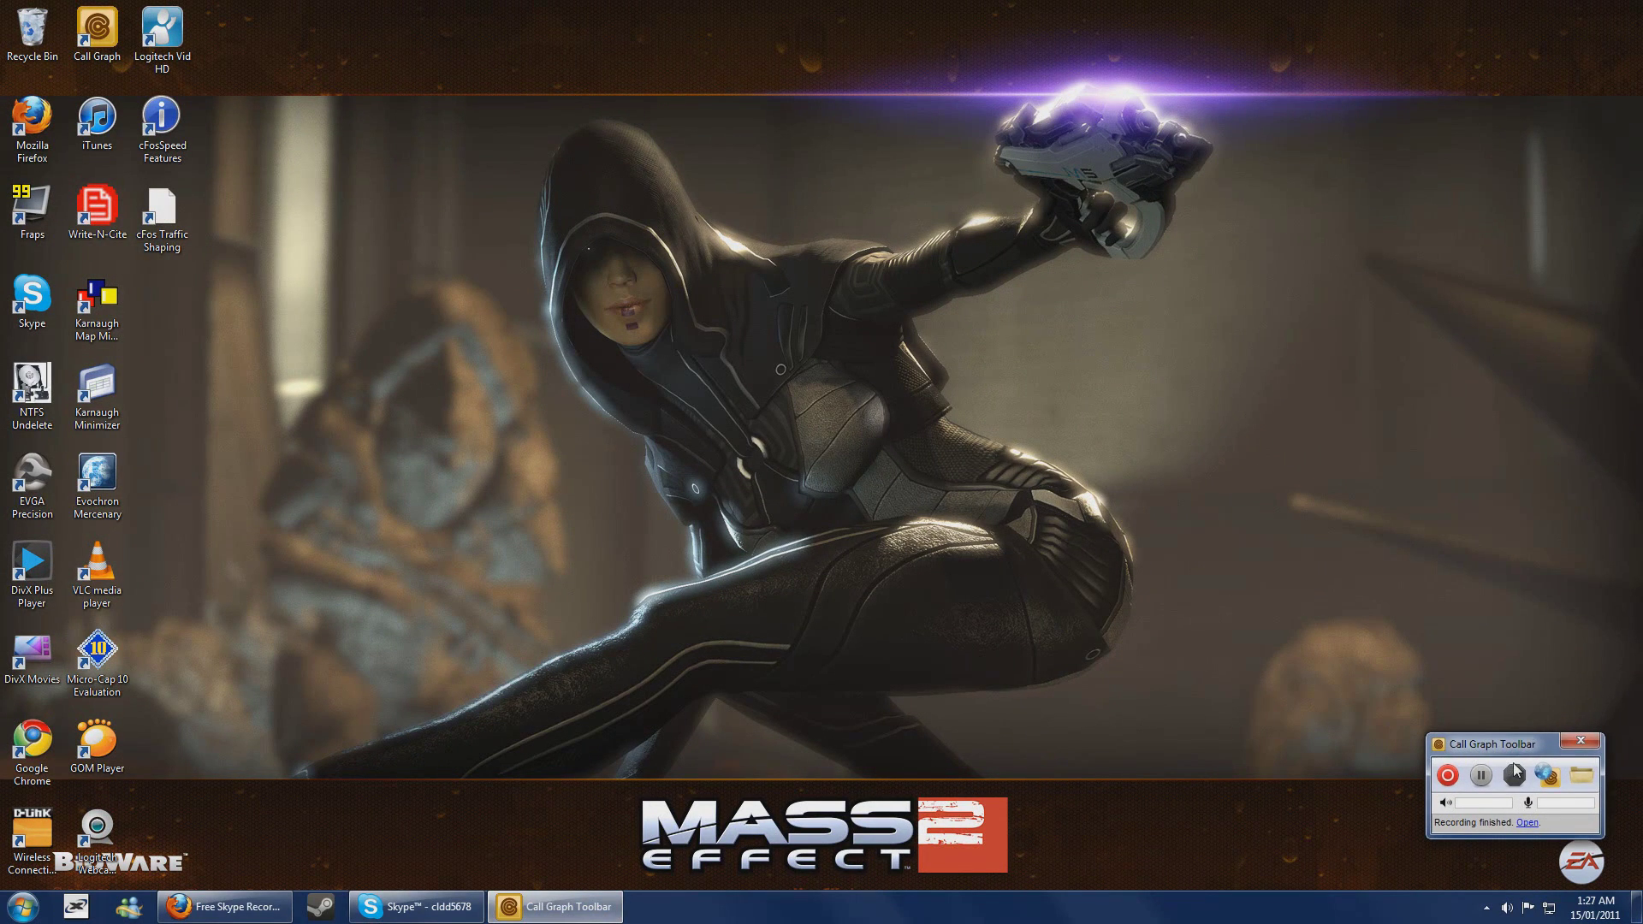
left_click(323, 899)
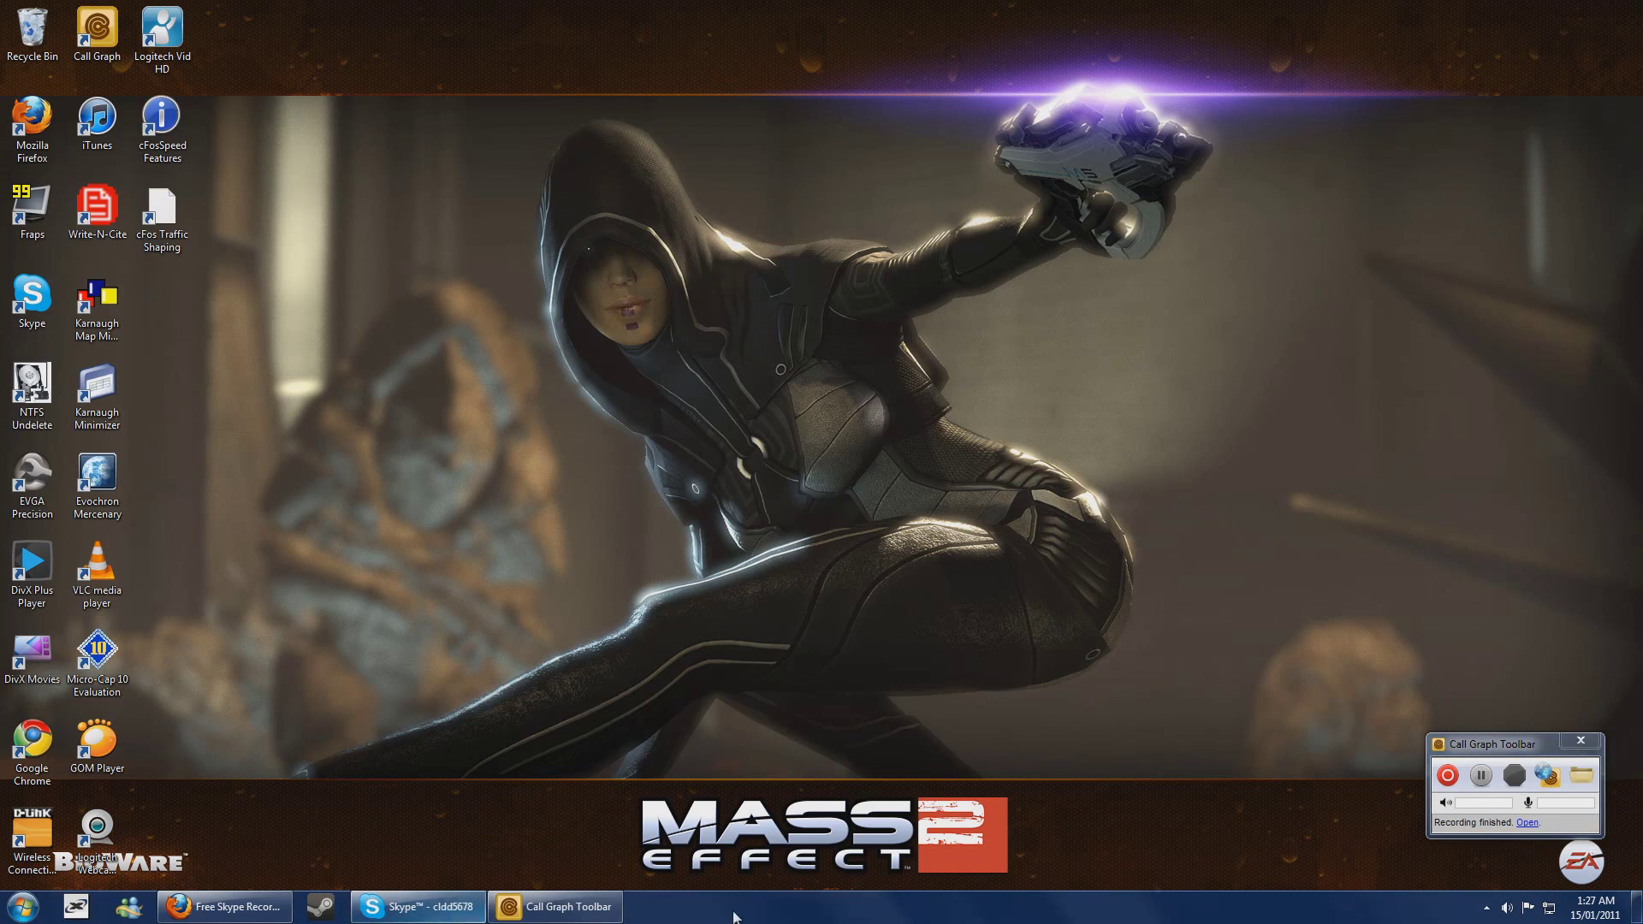
left_click(447, 913)
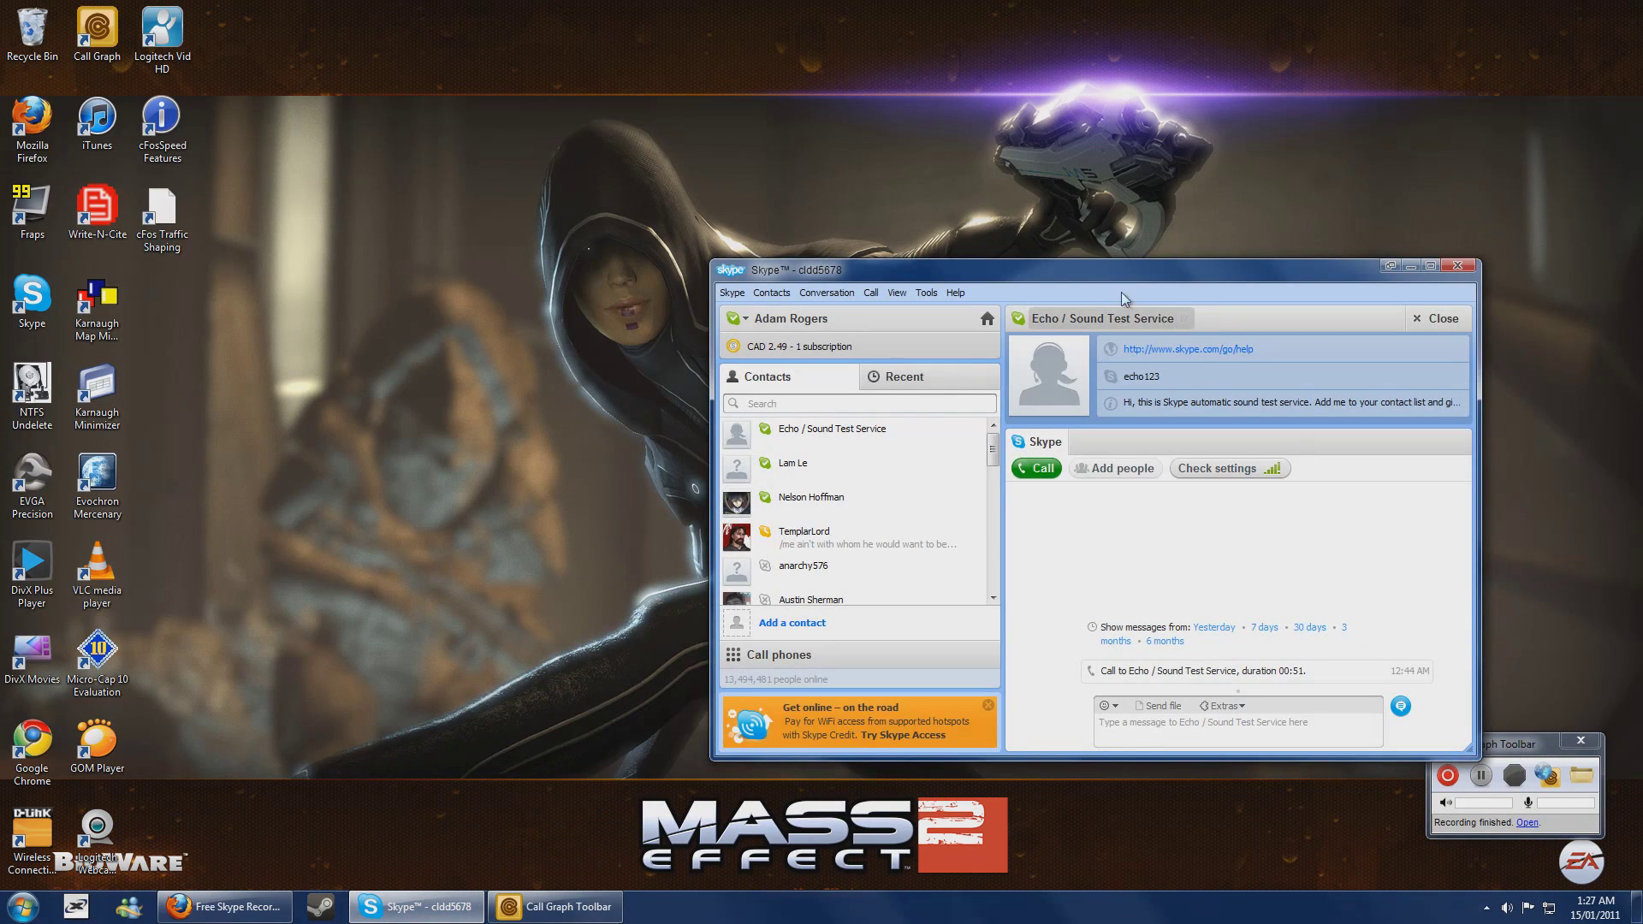
- Place the Call Graph toolbar beneath Skype and select the Echo / Sound Test Service contact
left_click(1528, 747)
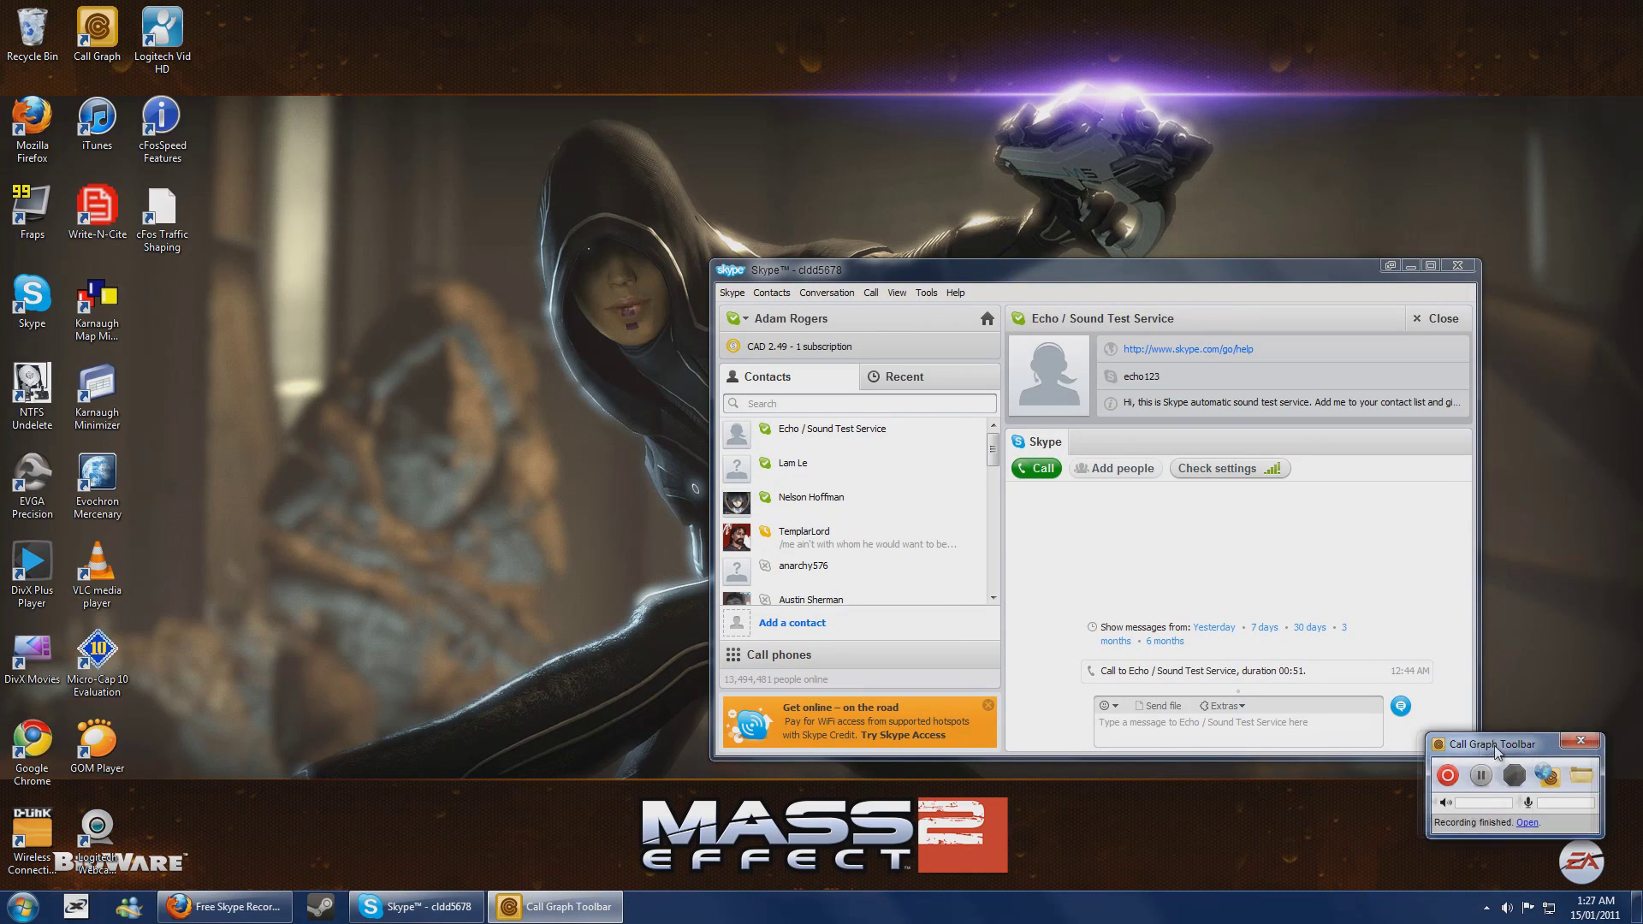
mouse_move(1494, 752)
left_mouse_down()
mouse_move(1309, 796)
mouse_move(1405, 790)
left_mouse_up()
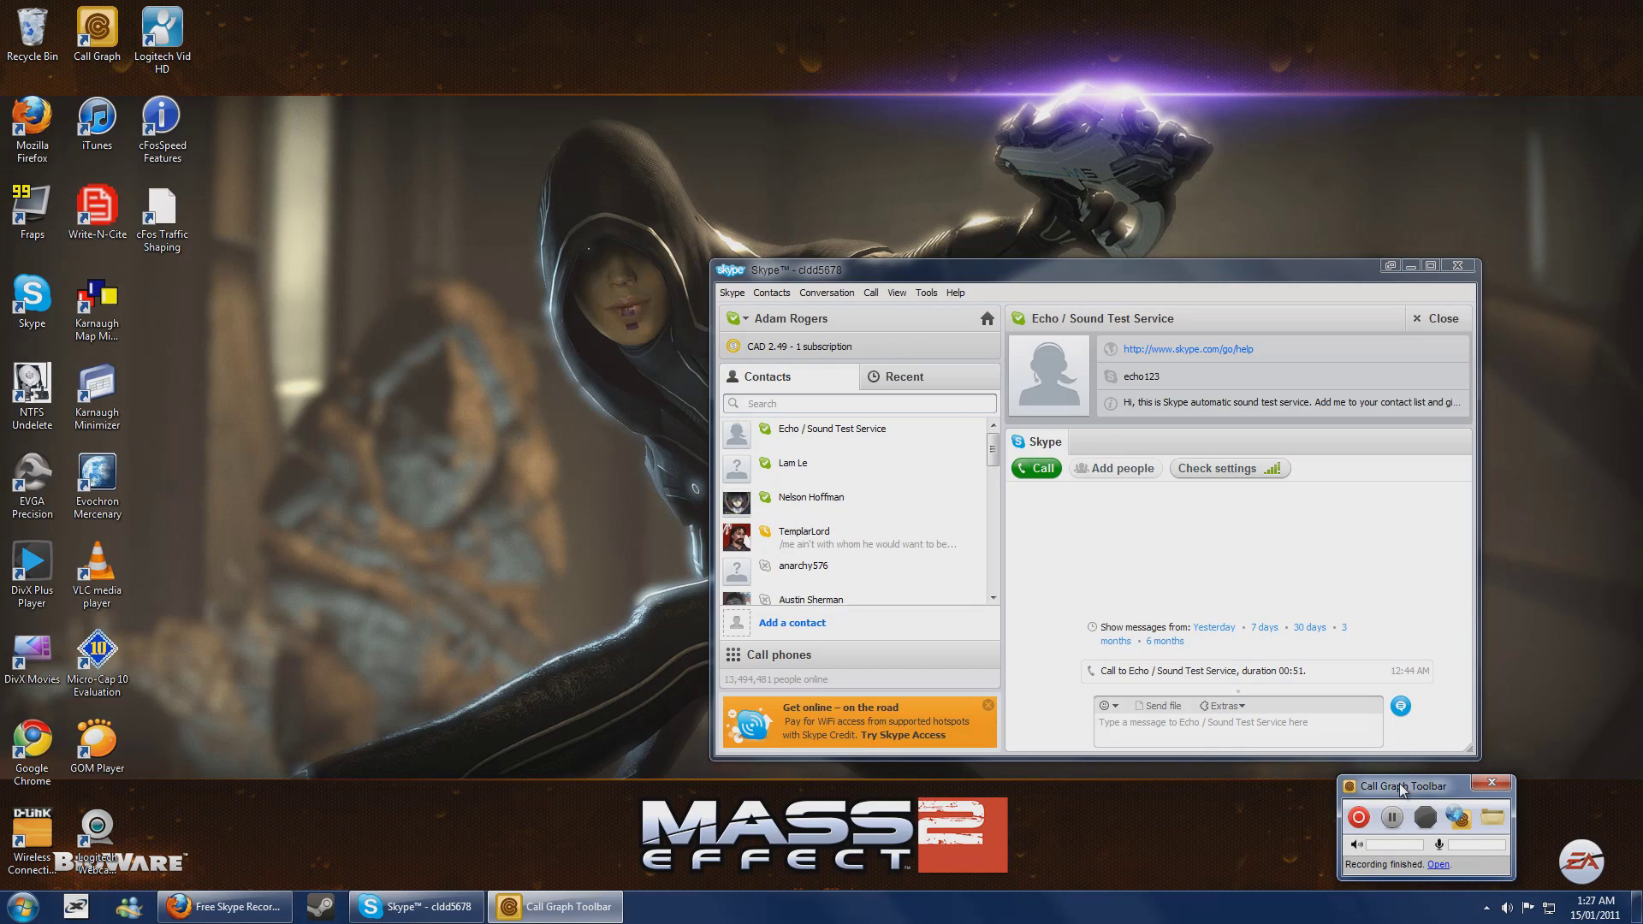
left_click(1125, 274)
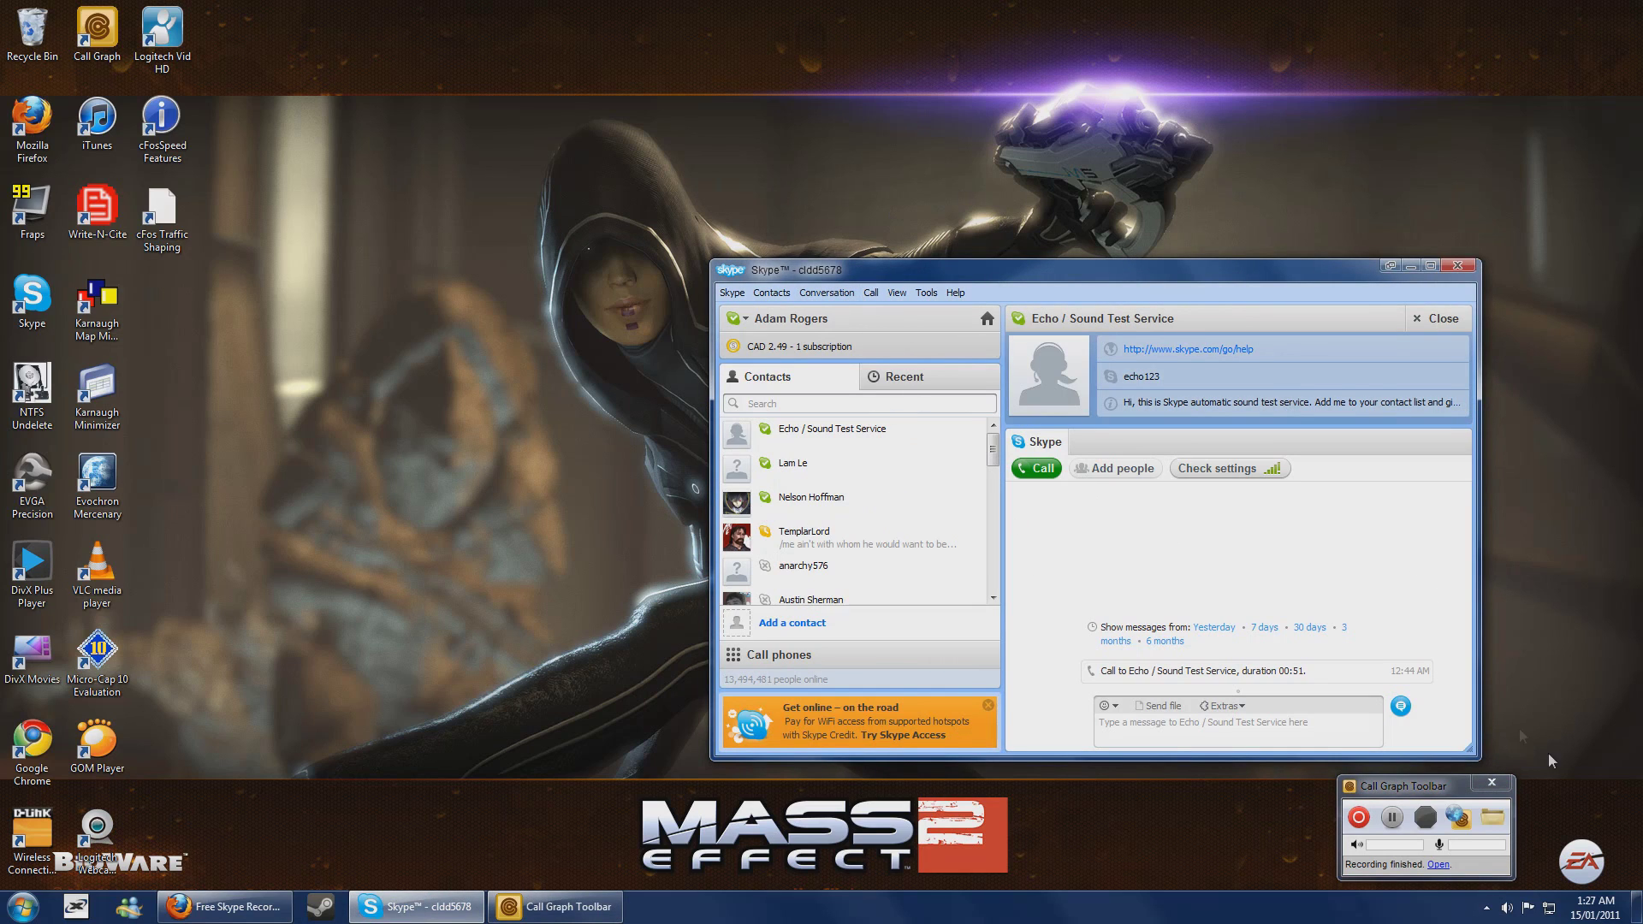
left_click(862, 429)
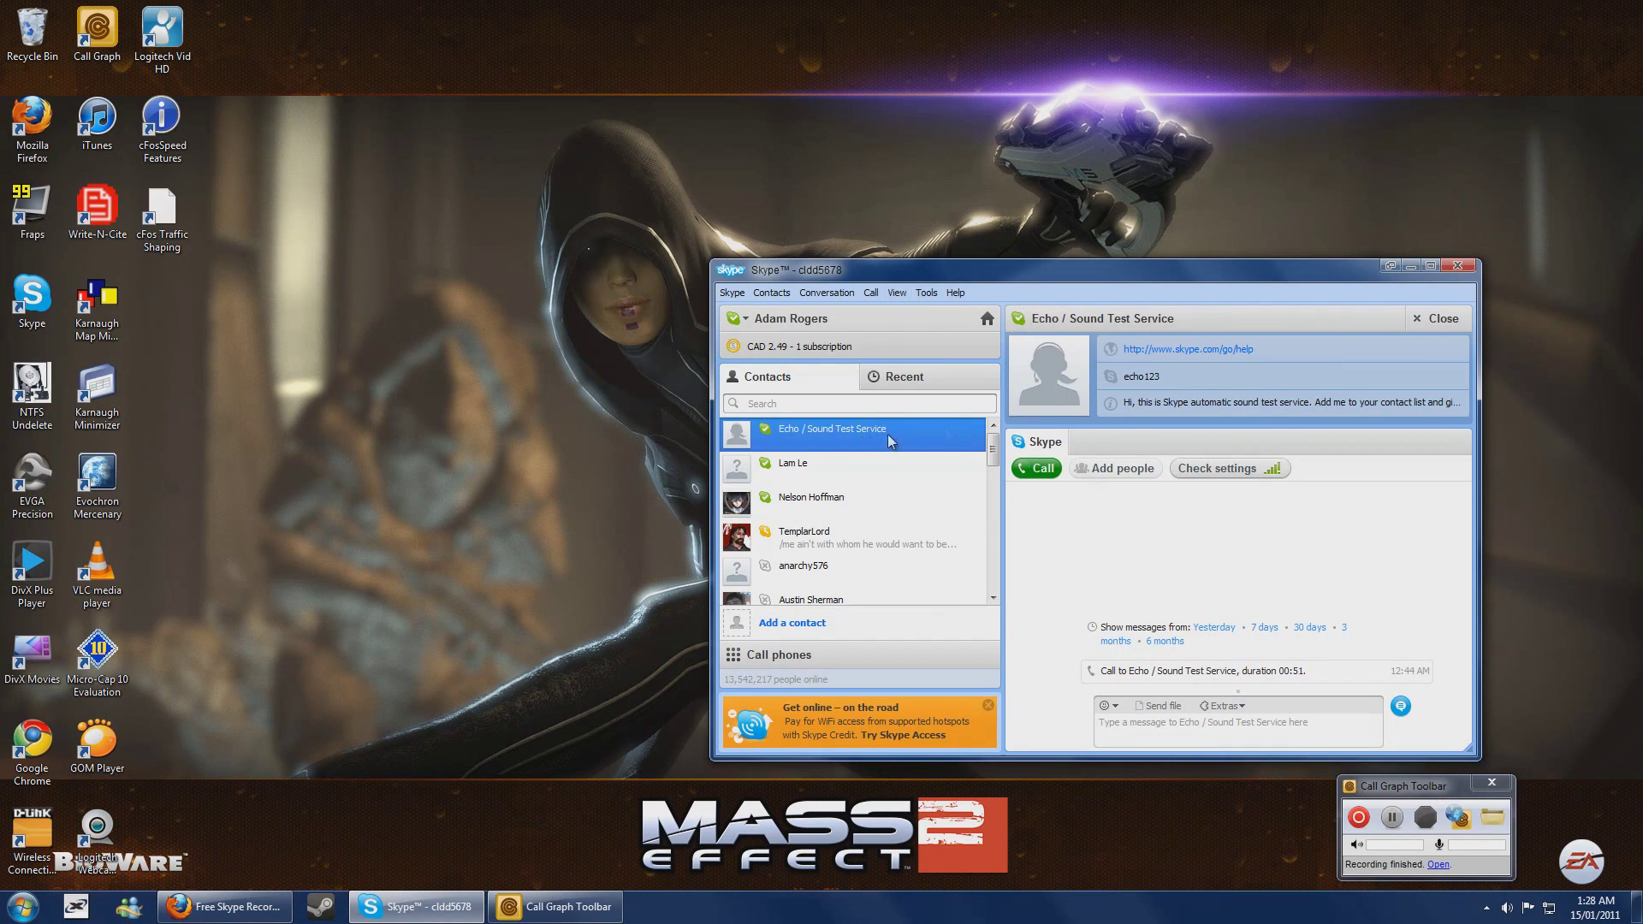
- Call Echo / Sound Test Service and hang up after about 30 seconds
left_click(1041, 470)
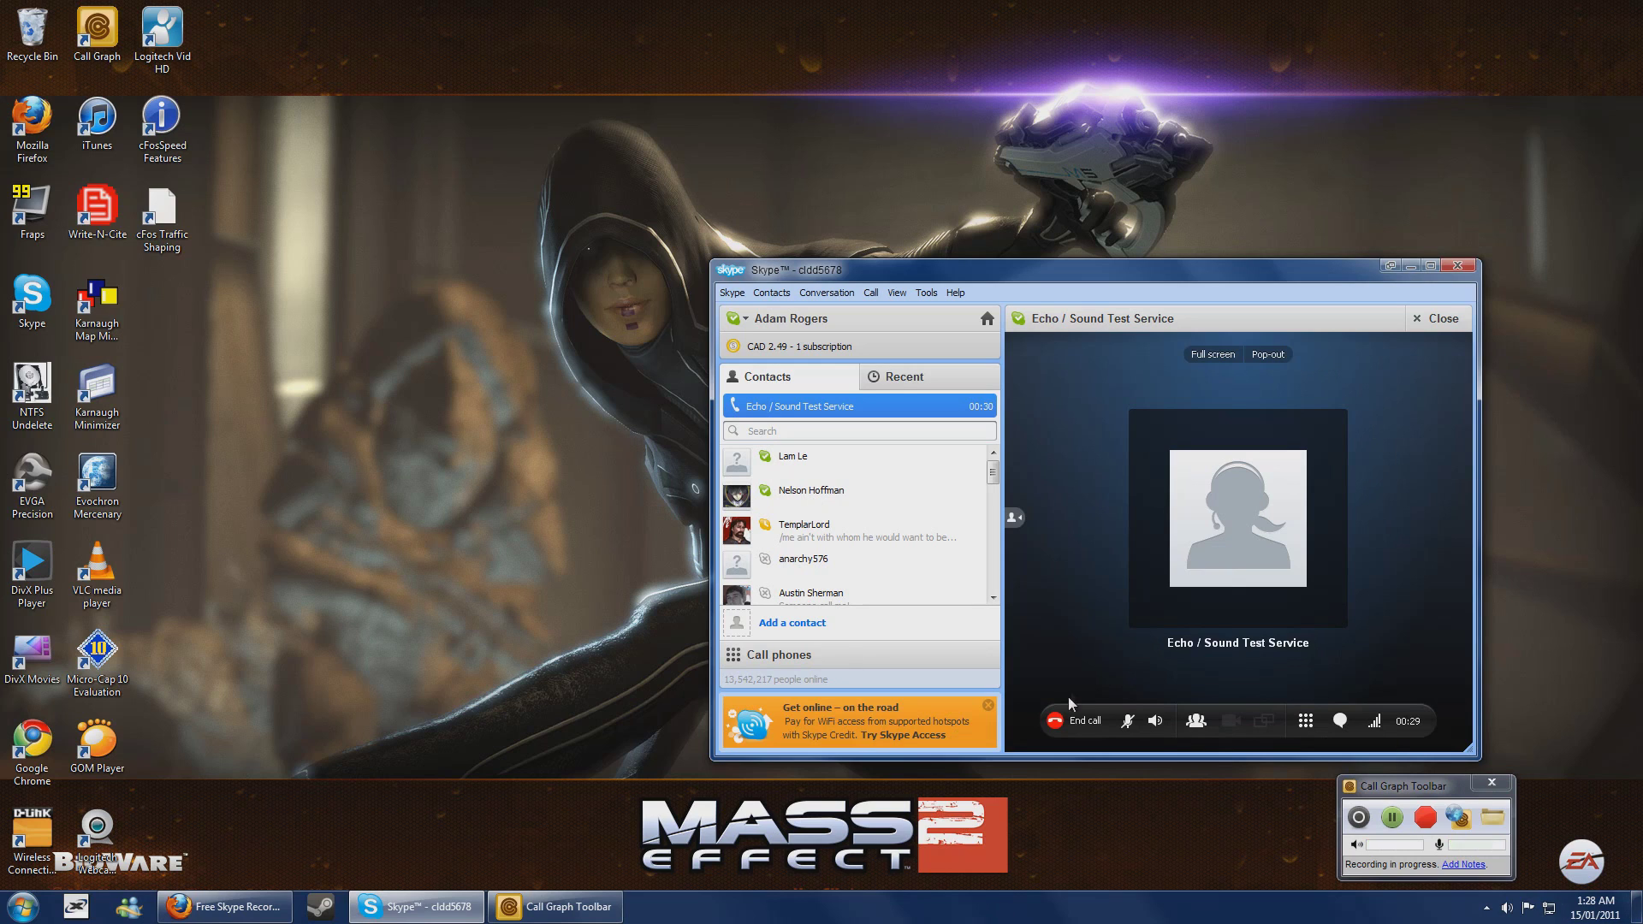
left_click(1061, 723)
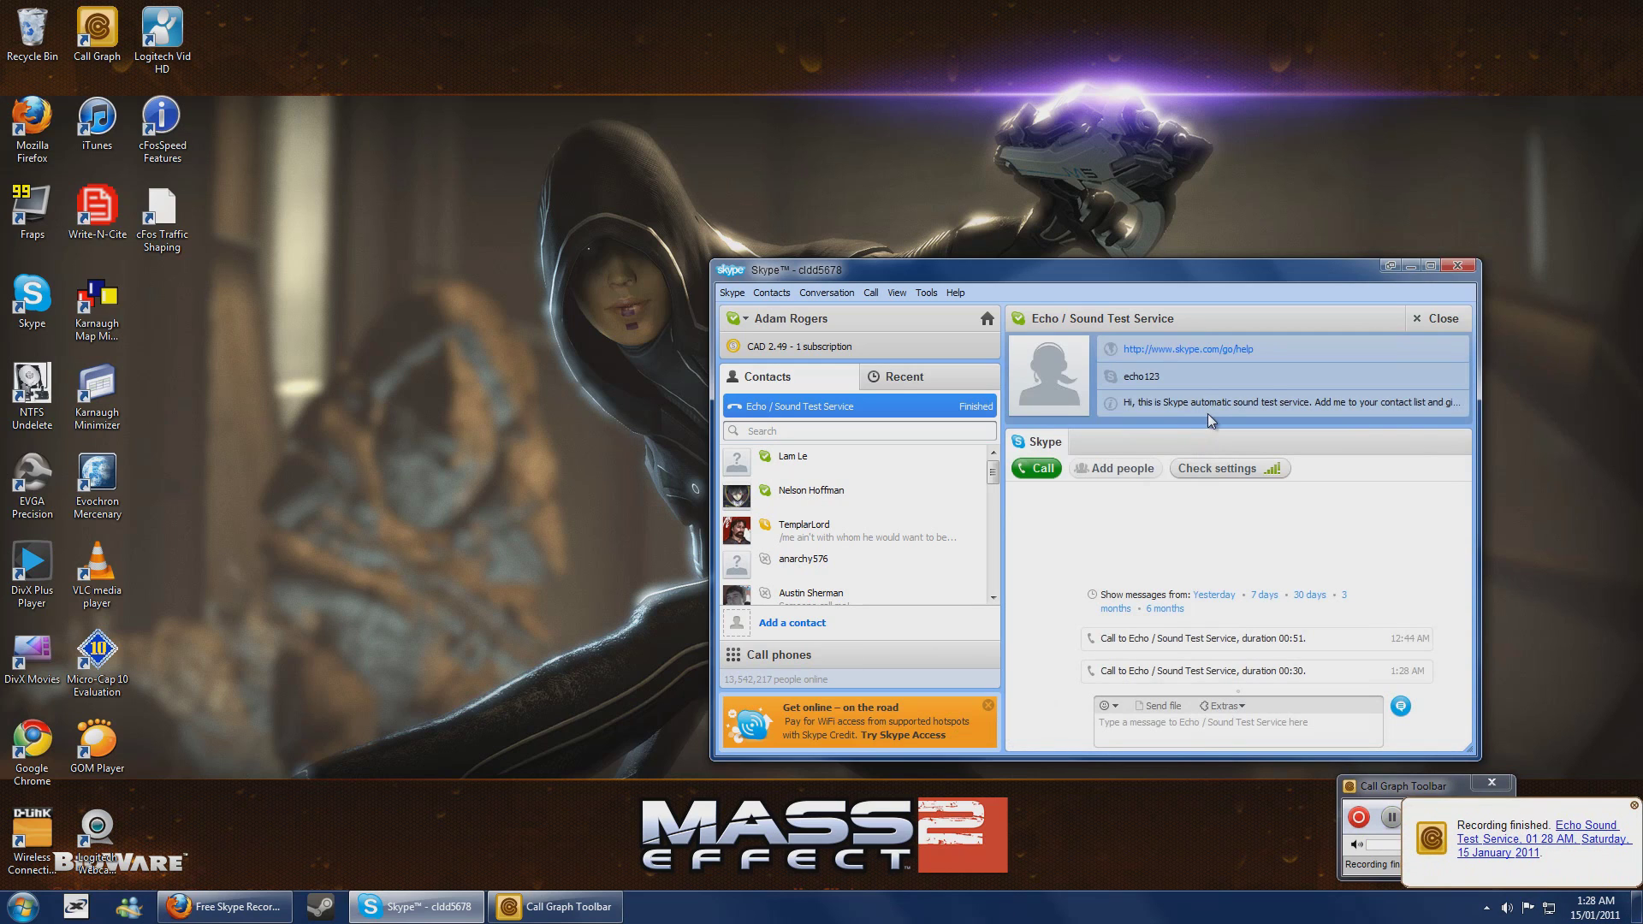
- Open the Call Graph Browser from the 'Recording finished' notification balloon
left_click(1564, 848)
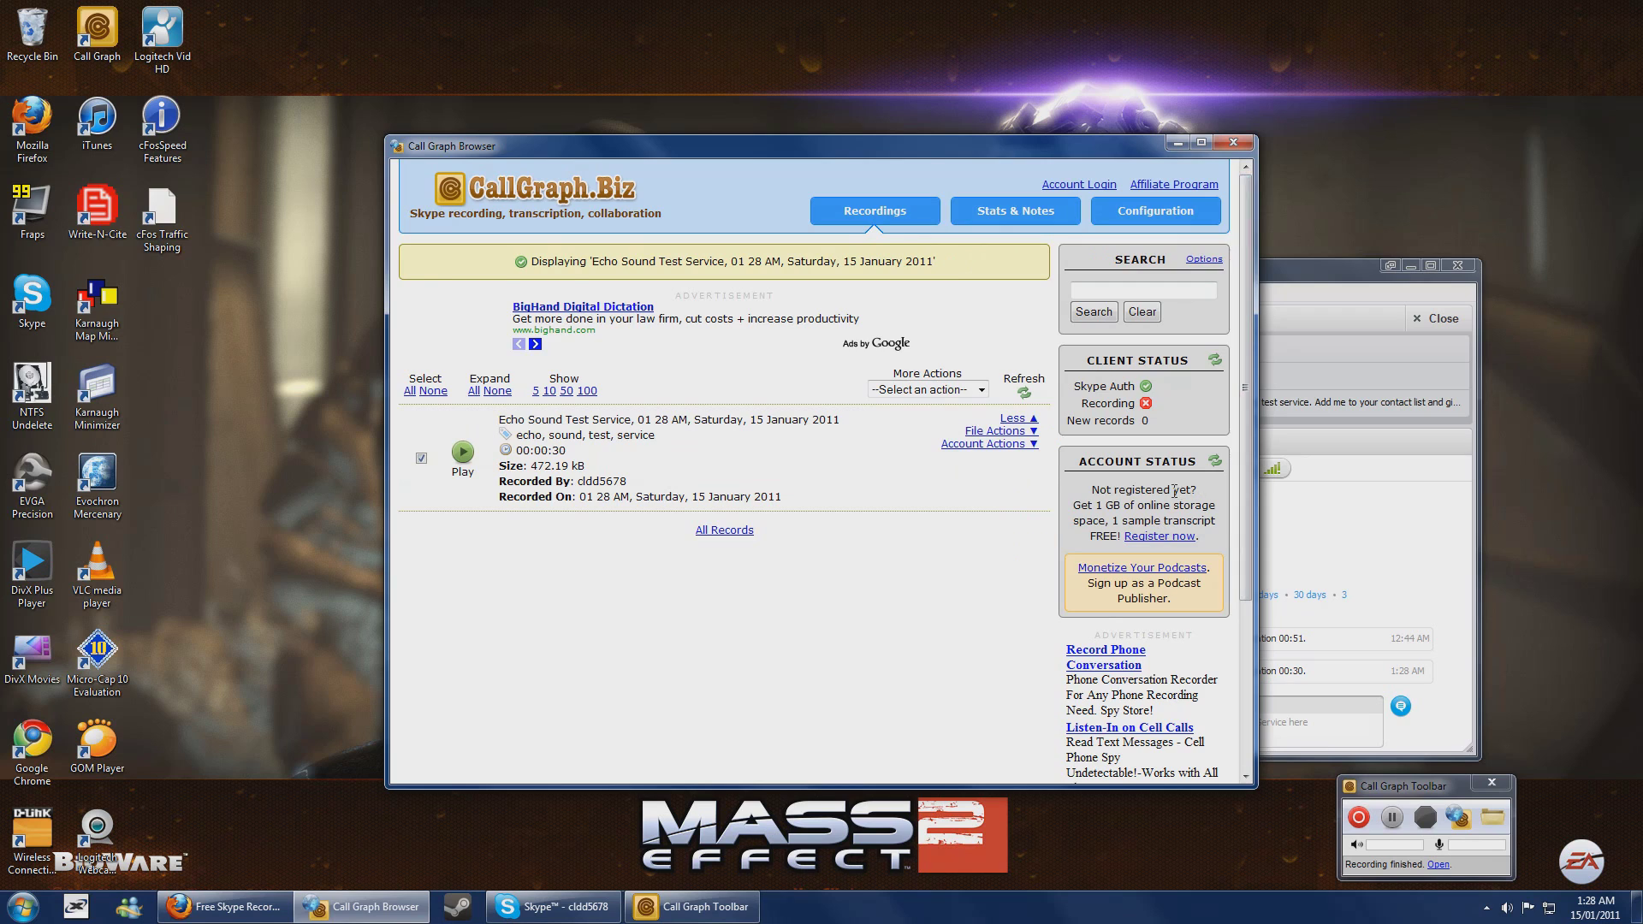
scroll(1162, 527, "down", 3)
scroll(992, 515, "up", 3)
- Play the Echo Sound Test Service recording and pause it at 00:18 of 00:30
left_click(460, 464)
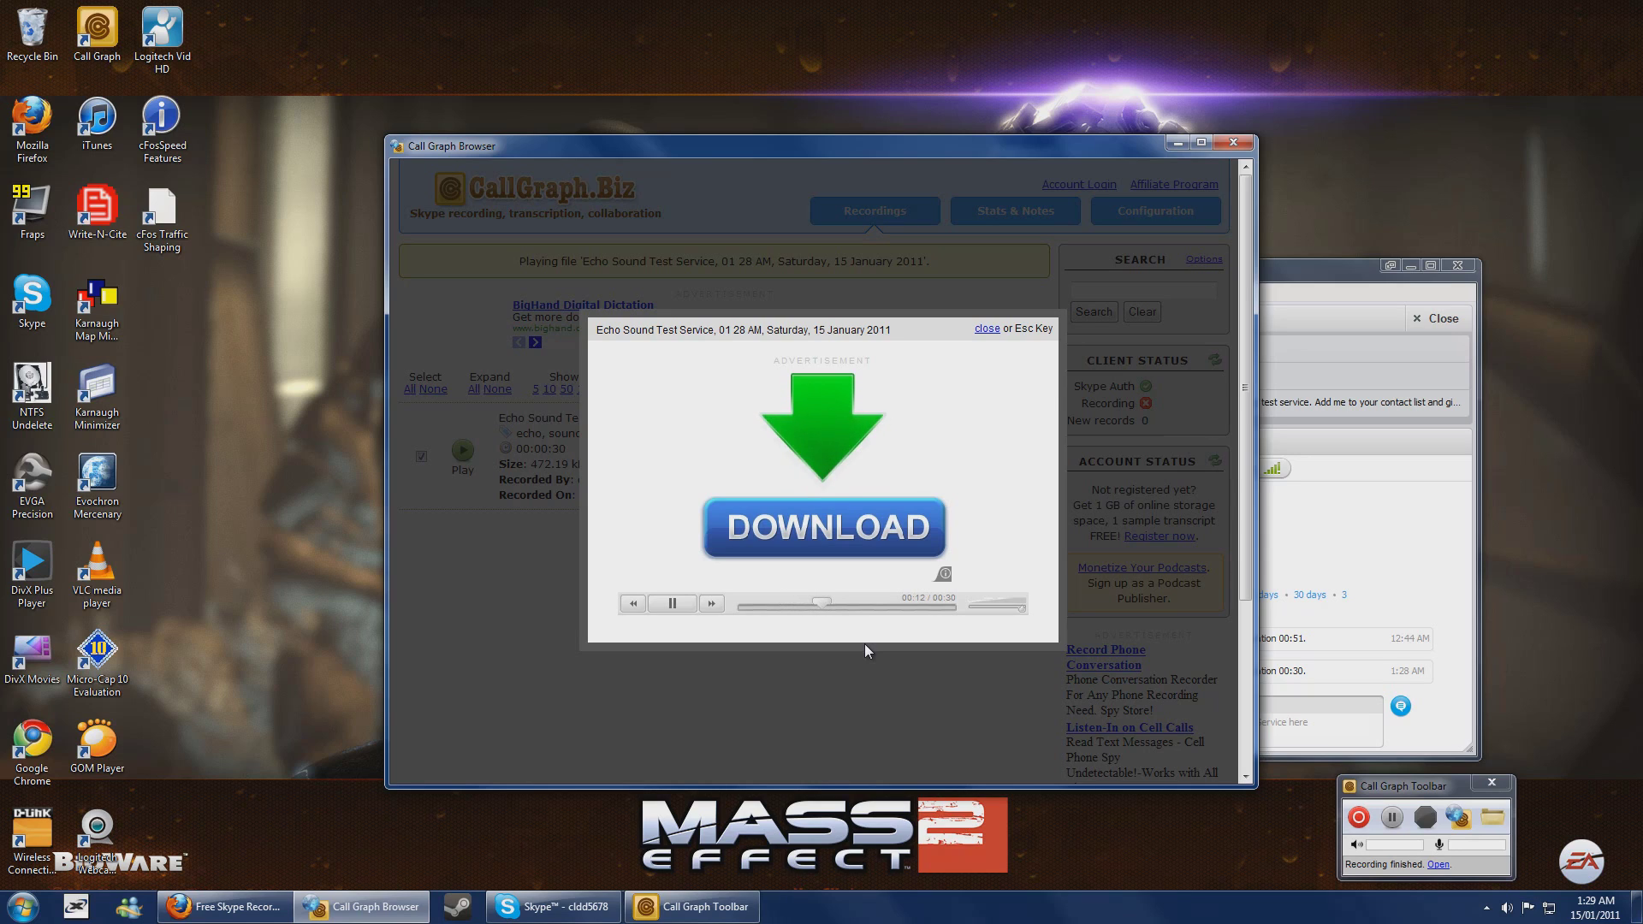
left_click(671, 605)
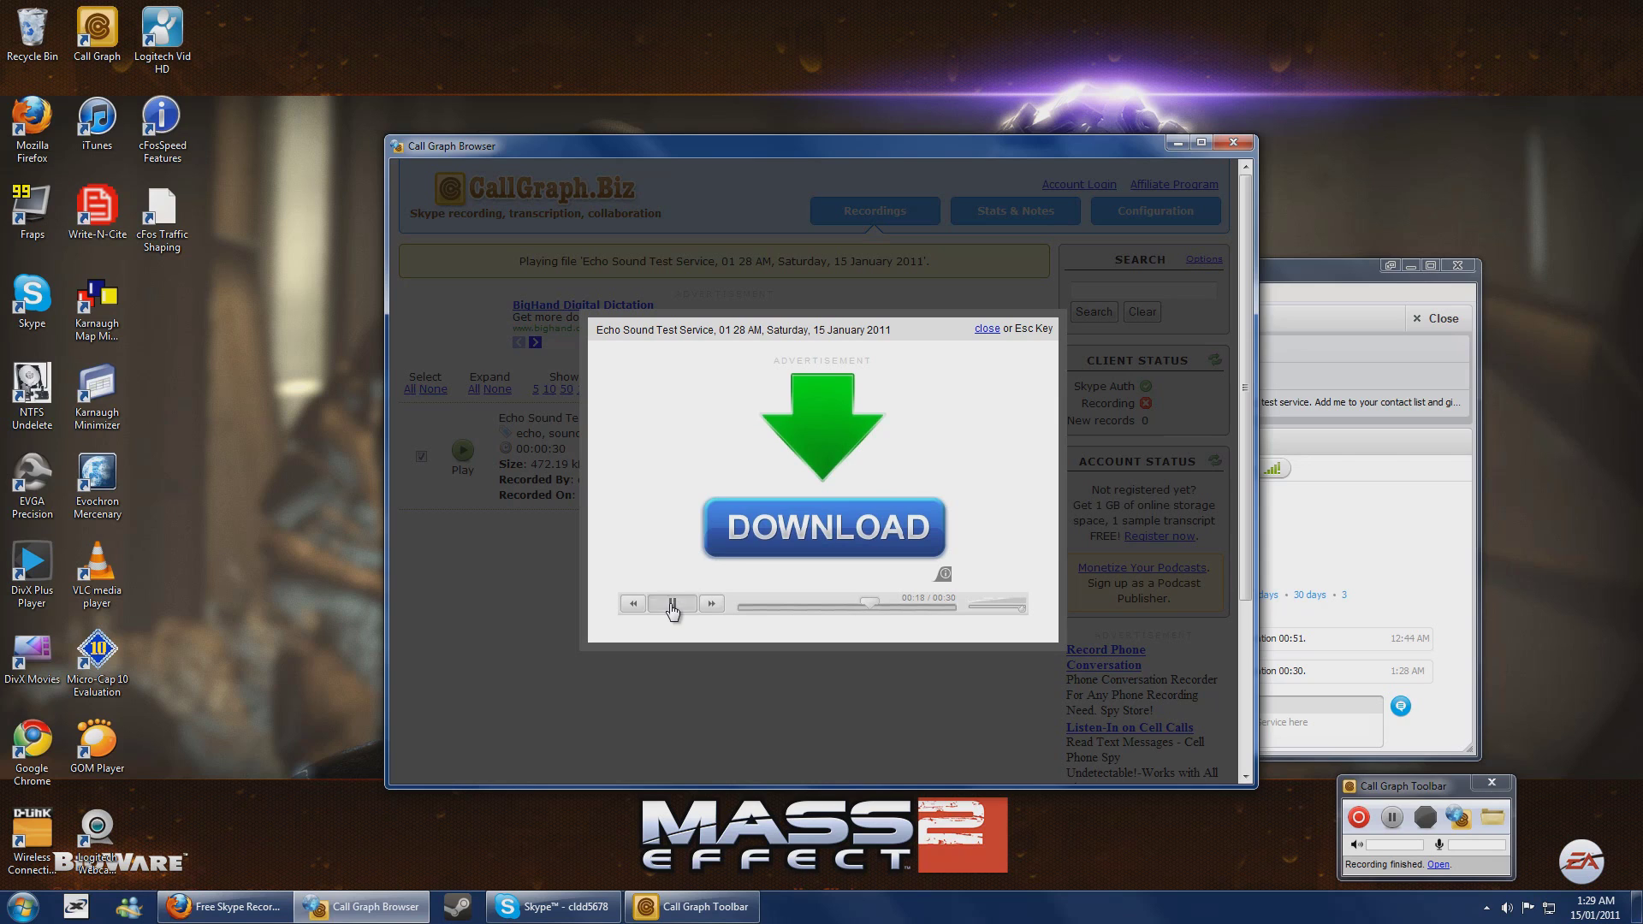
- Close the player popup to return to the Call Graph recordings list
left_click(991, 330)
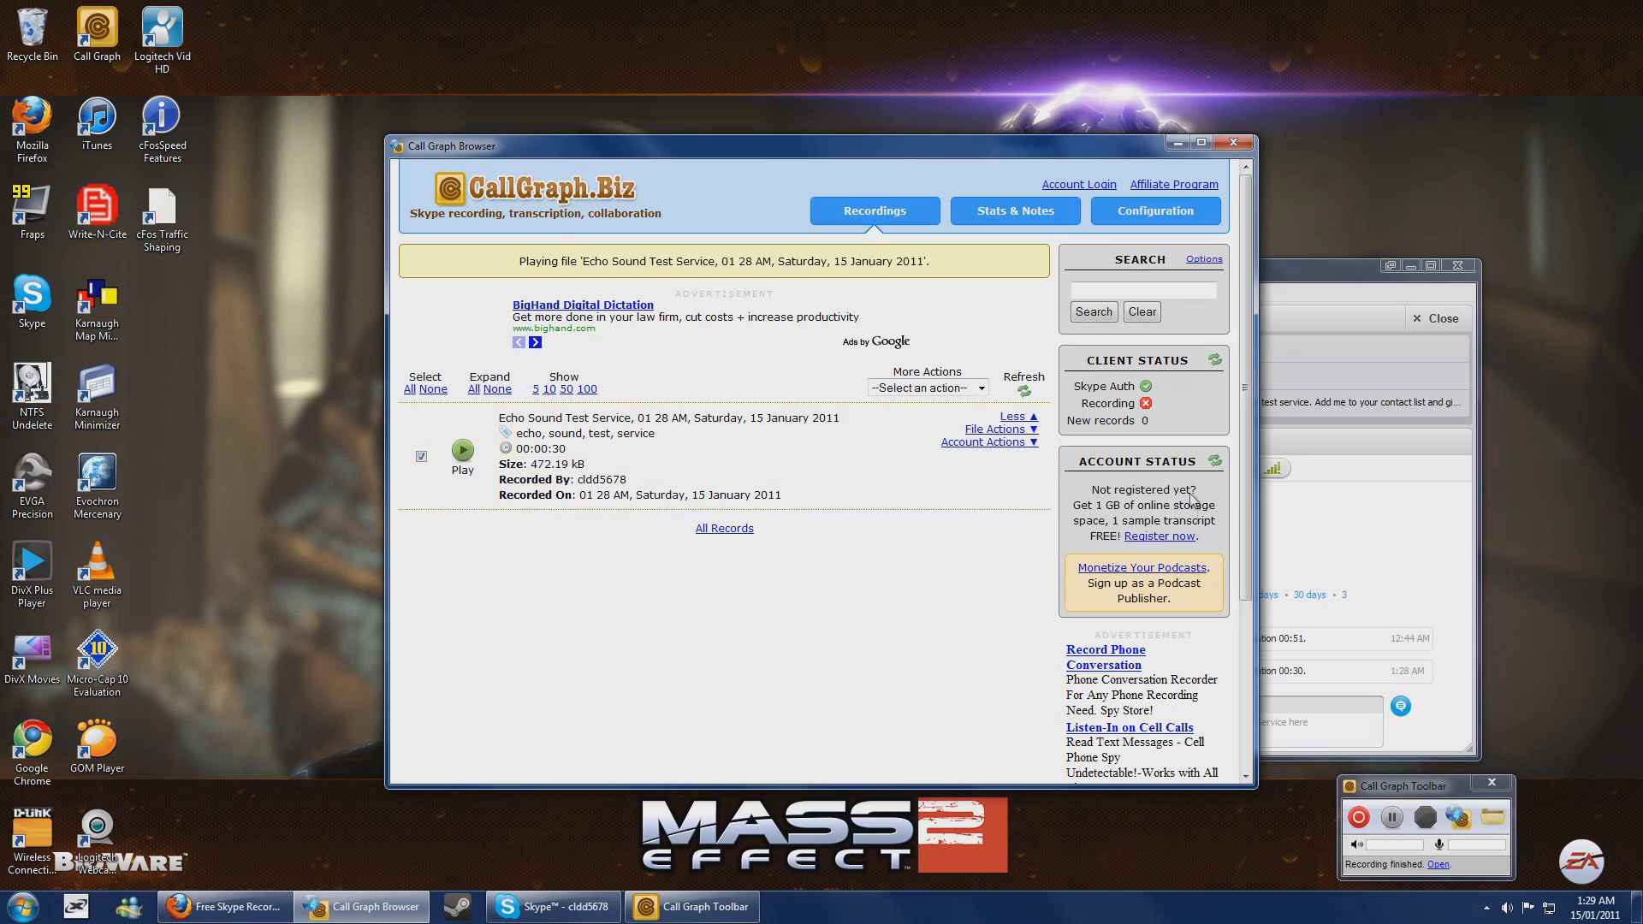
scroll(1001, 654, "down", 3)
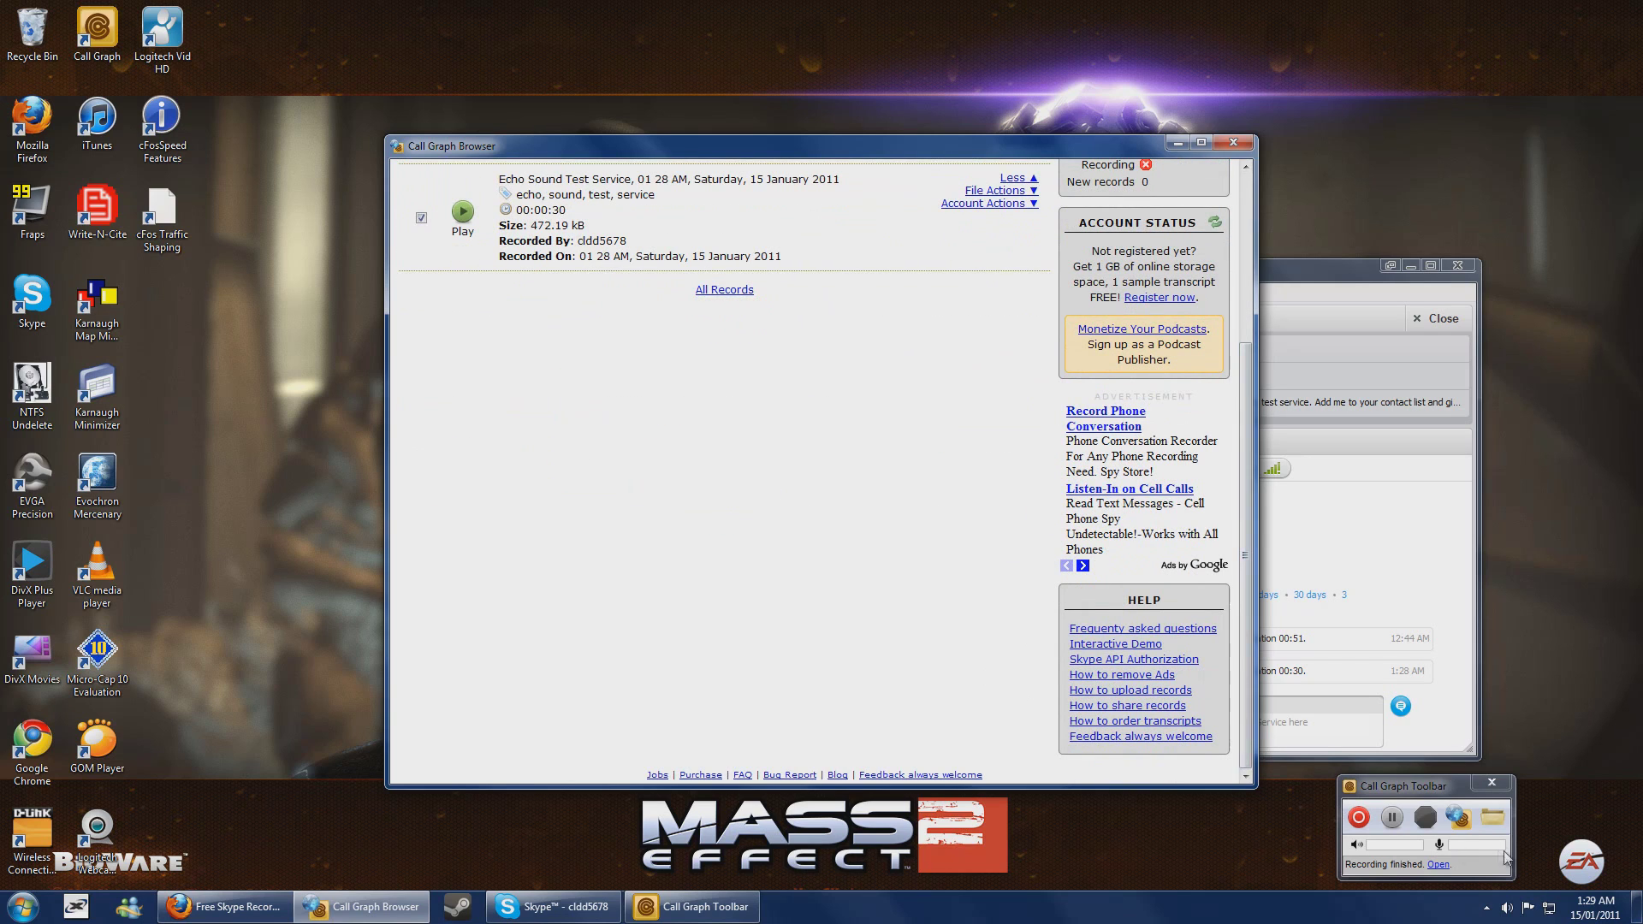